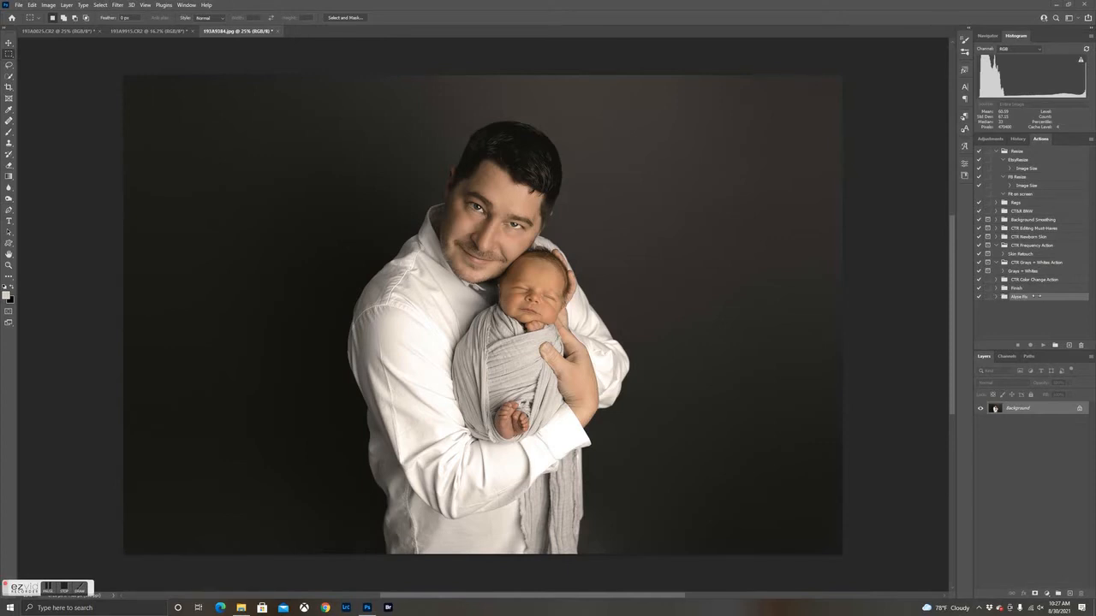
Run the Grays + Whites action on the father and newborn portrait and dismiss its brush instructions
left_click(798, 28)
left_click(1023, 271)
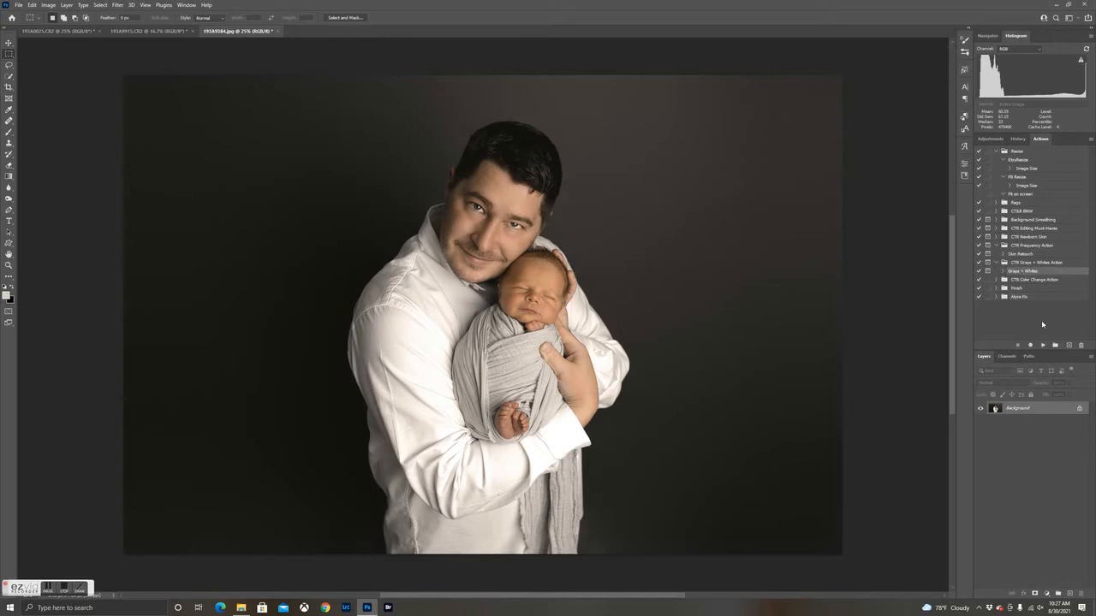
left_click(1042, 345)
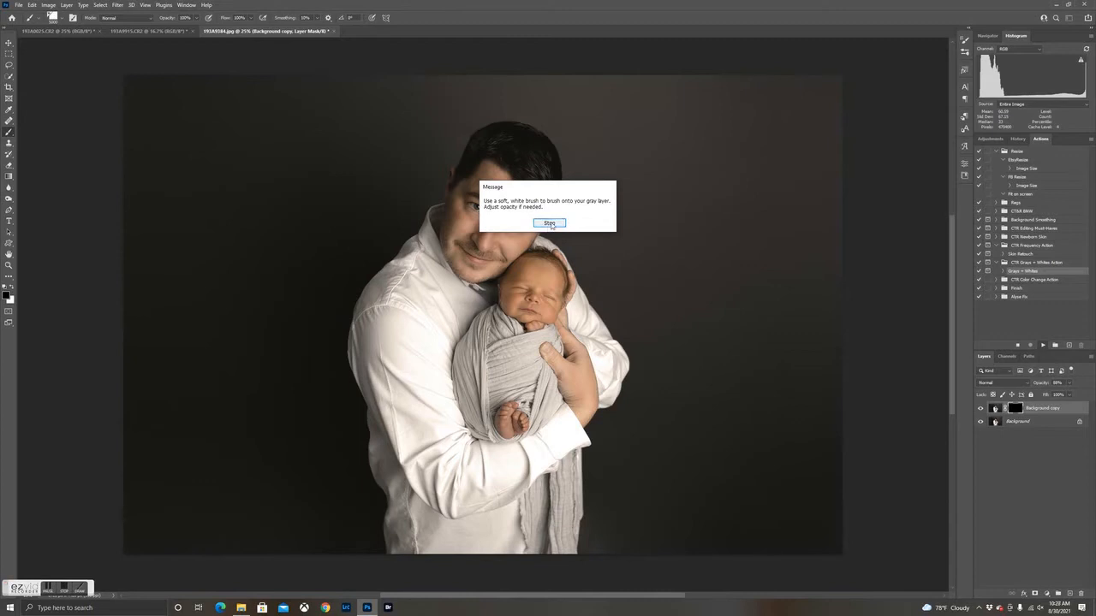
left_click(549, 223)
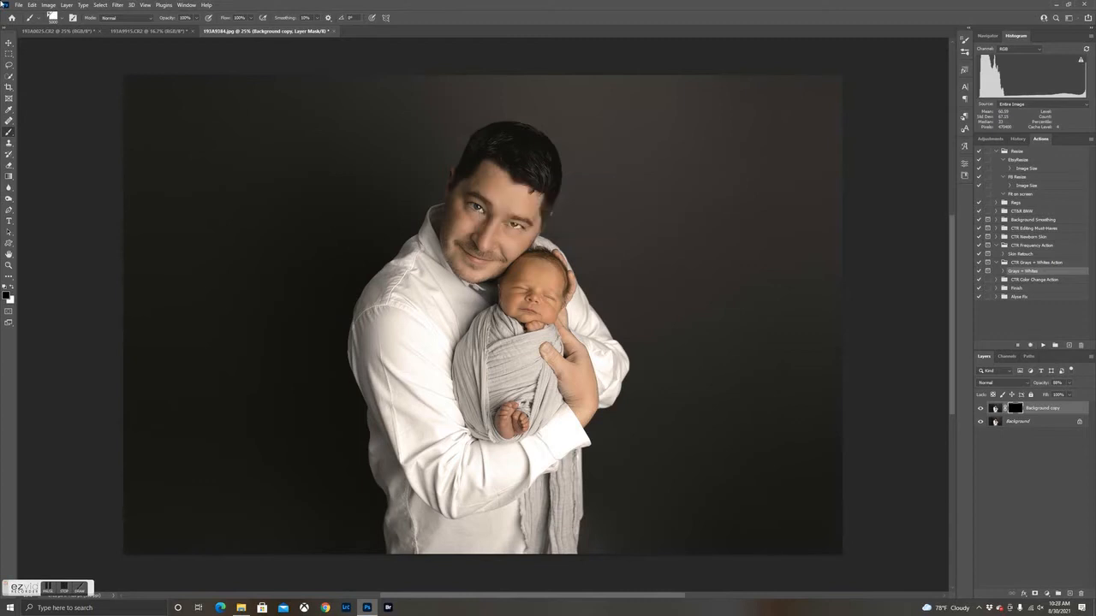
Set the painting colour to white and choose the Soft Round brush at 417 px
left_click(52, 17)
left_click(33, 98)
left_click(474, 12)
left_click(11, 289)
left_click(60, 17)
left_click(100, 45)
left_click(96, 46)
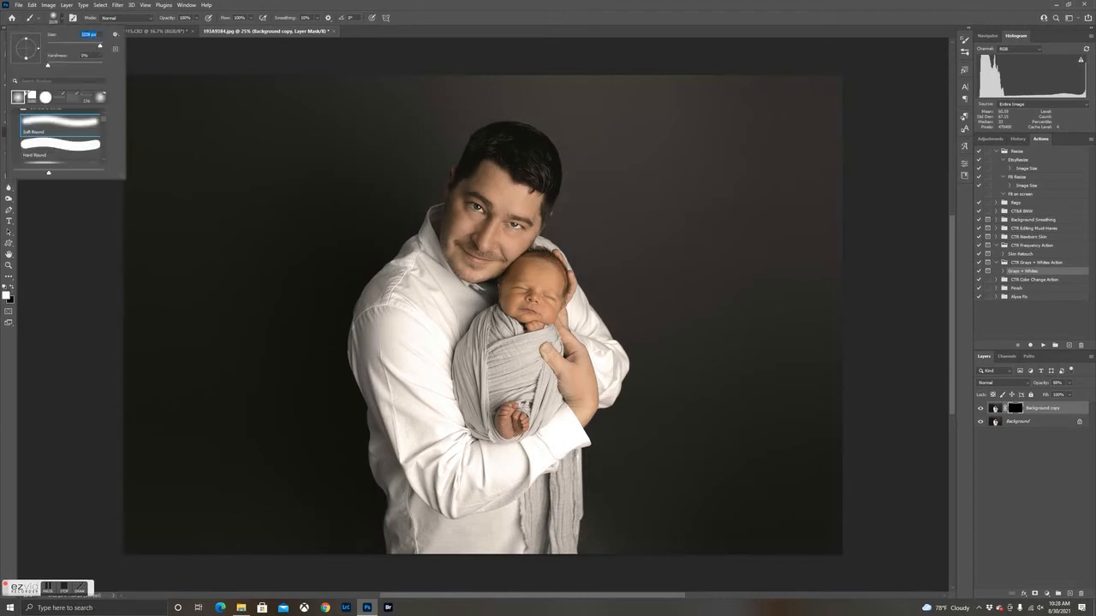
left_click(98, 46)
left_click_drag(97, 46, 89, 46)
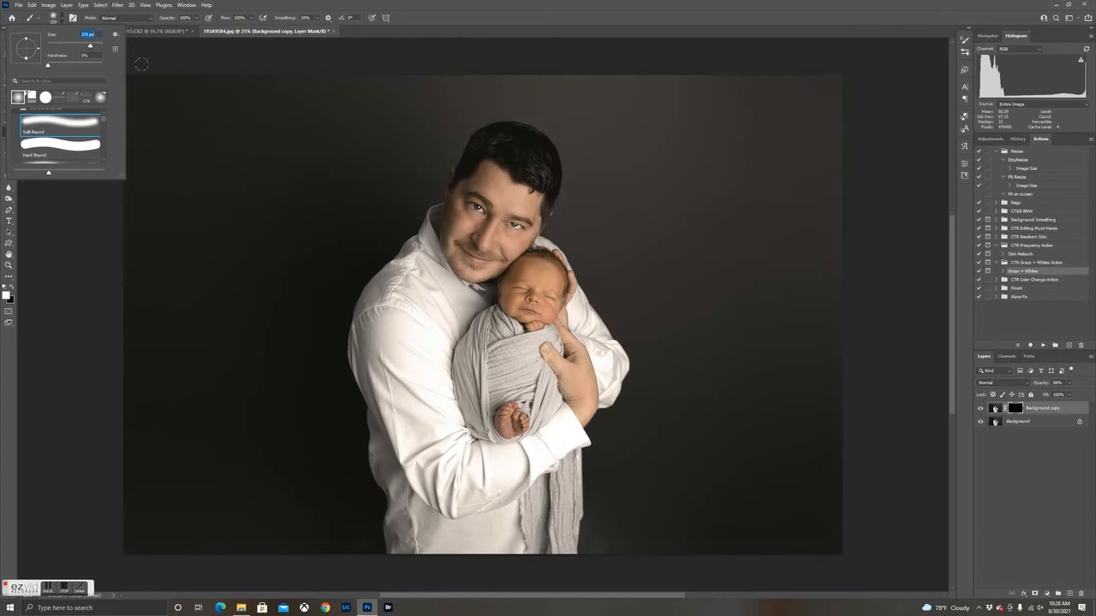
left_click(92, 46)
Try brushing the gray effect onto the backdrop beside the man's head, and undo the last stroke
left_click(610, 126)
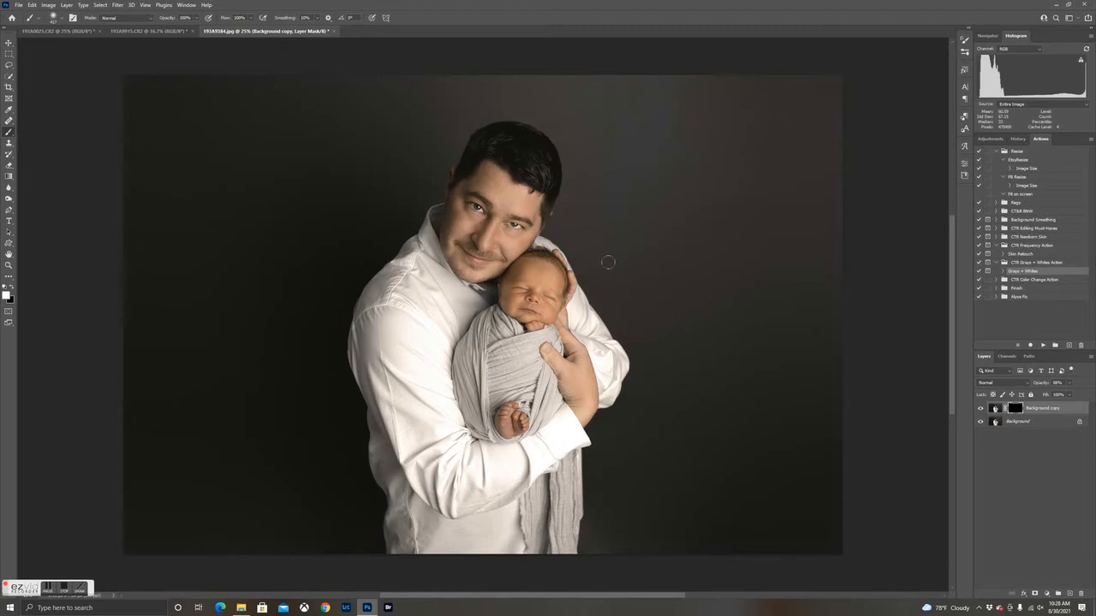
mouse_move(721, 52)
left_mouse_down()
mouse_move(731, 186)
mouse_move(683, 230)
mouse_move(696, 221)
left_mouse_up()
left_click(31, 5)
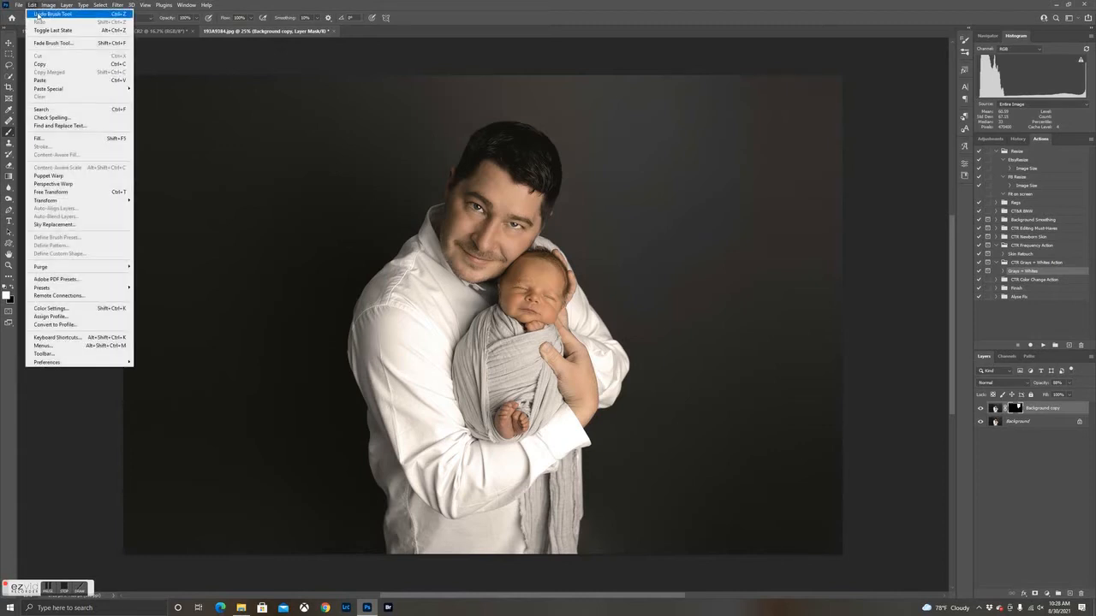
left_click(37, 14)
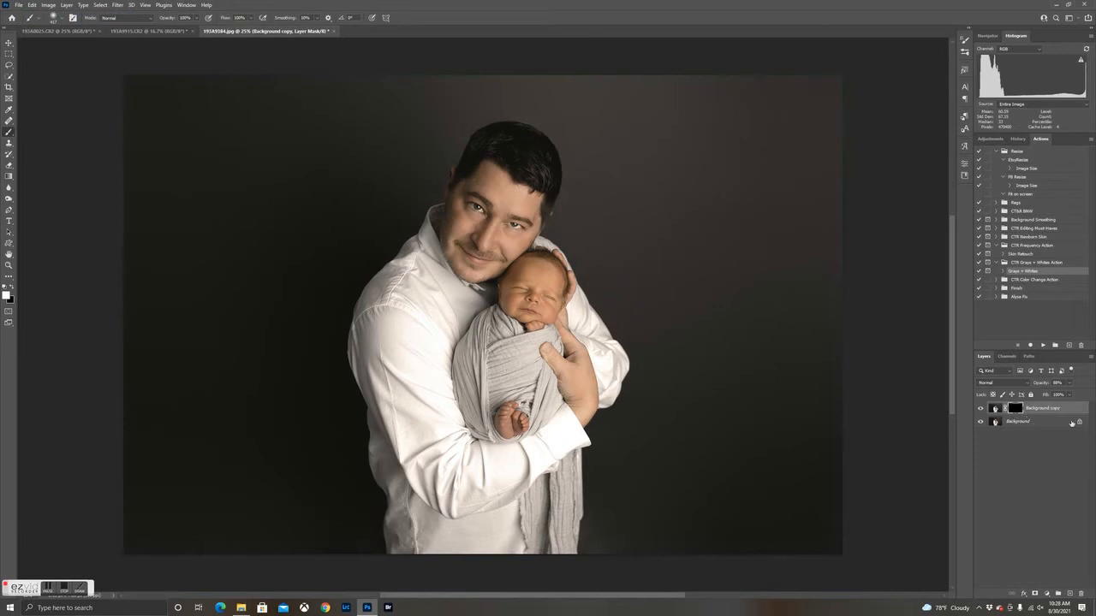
Invert the Background copy layer's mask and switch the painting colour to black
key("ctrl+i")
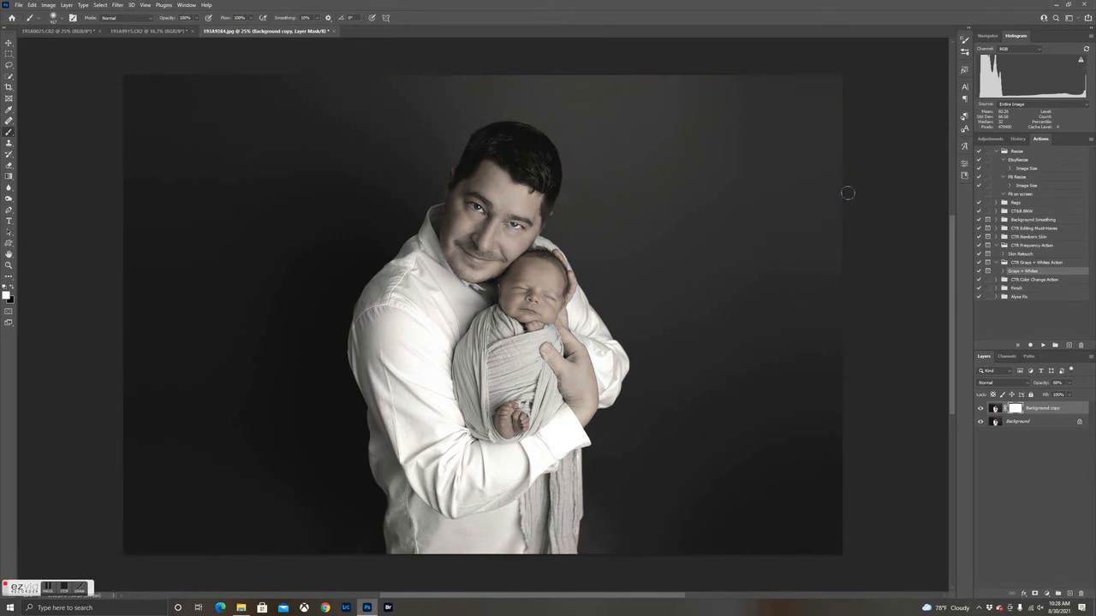
left_click(12, 289)
With a smaller soft brush, mask the gray effect off the shadowed side of the man's face and the baby's head
key("ctrl+plus")
key("ctrl+plus")
key("ctrl+plus")
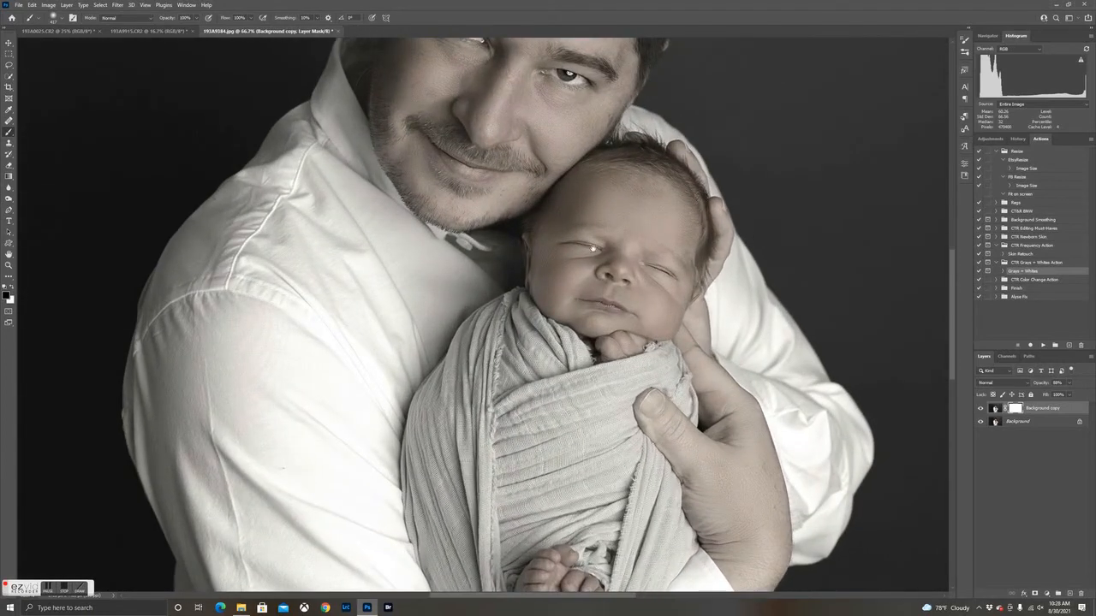
scroll(592, 248, "up", 5)
left_click(59, 21)
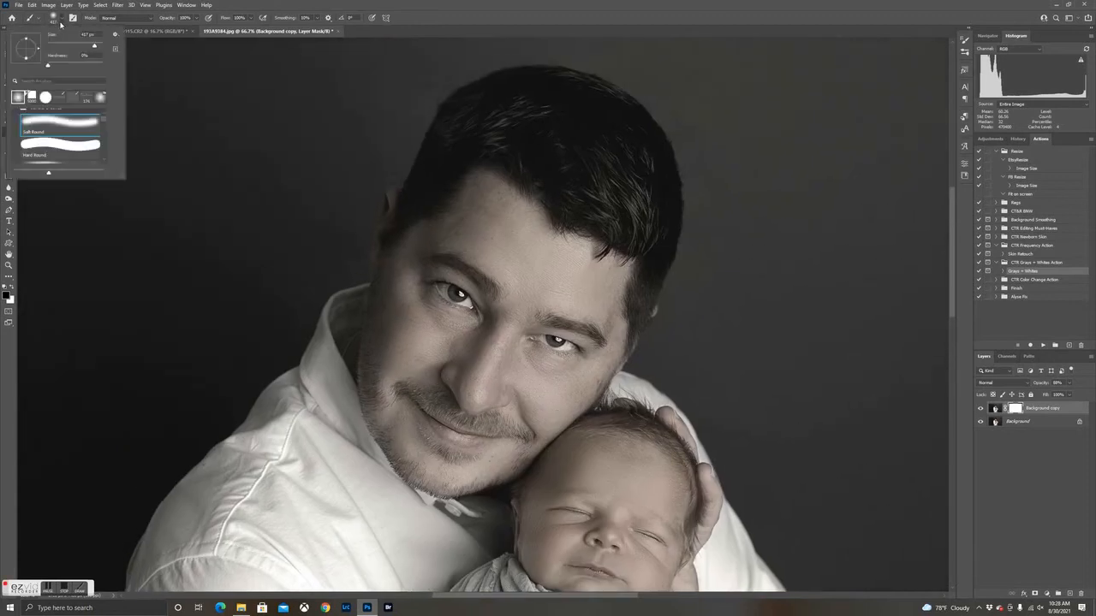
left_click(80, 46)
left_click_drag(77, 45, 73, 46)
left_click_drag(471, 177, 437, 249)
left_click_drag(395, 204, 381, 262)
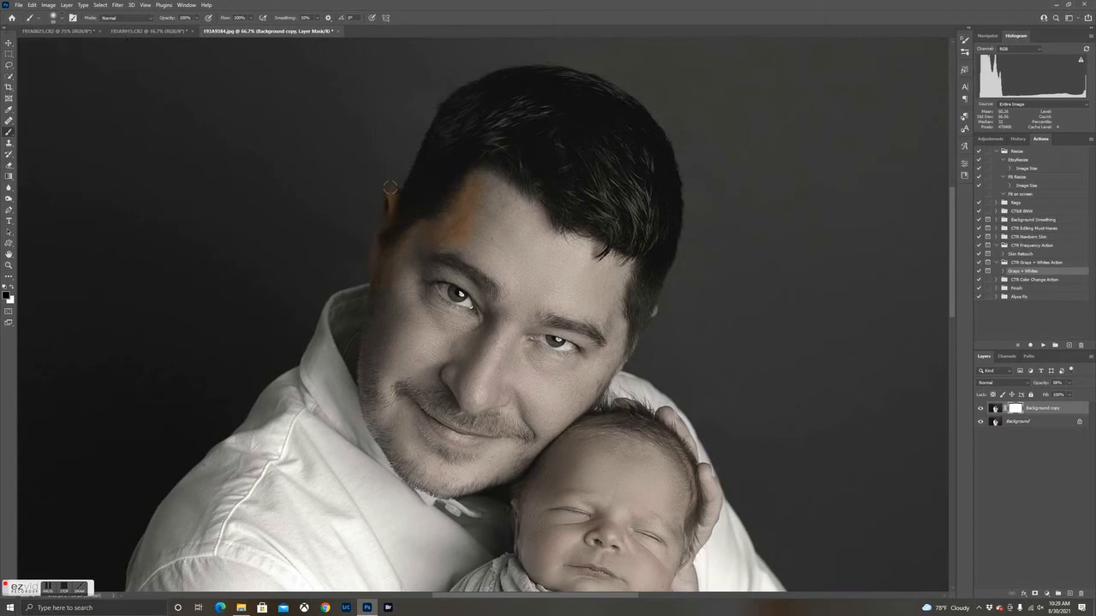
left_click_drag(390, 237, 374, 302)
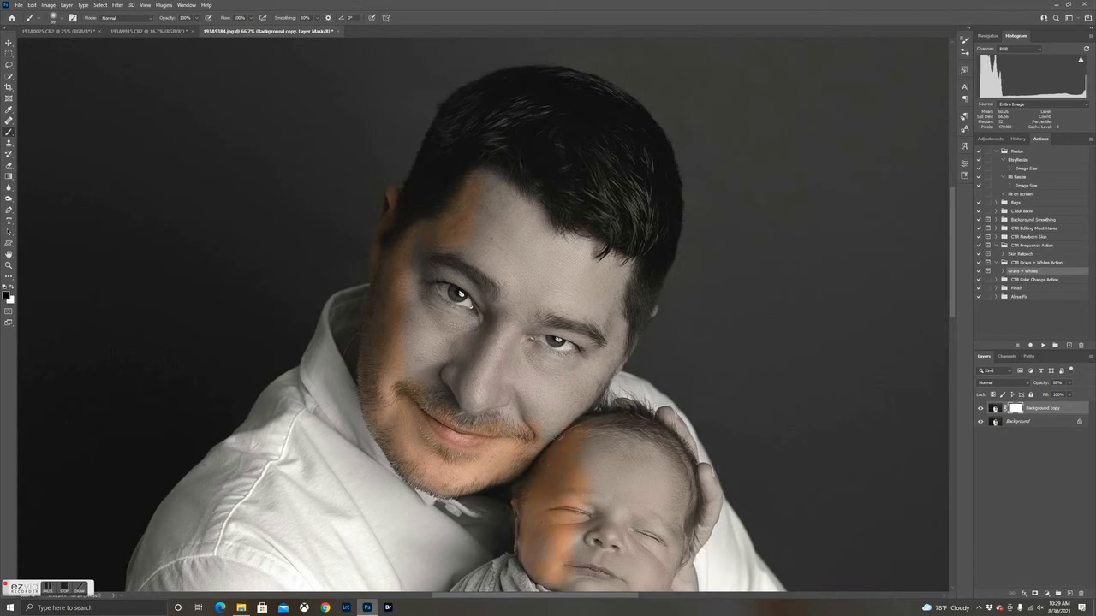
left_click_drag(633, 413, 655, 422)
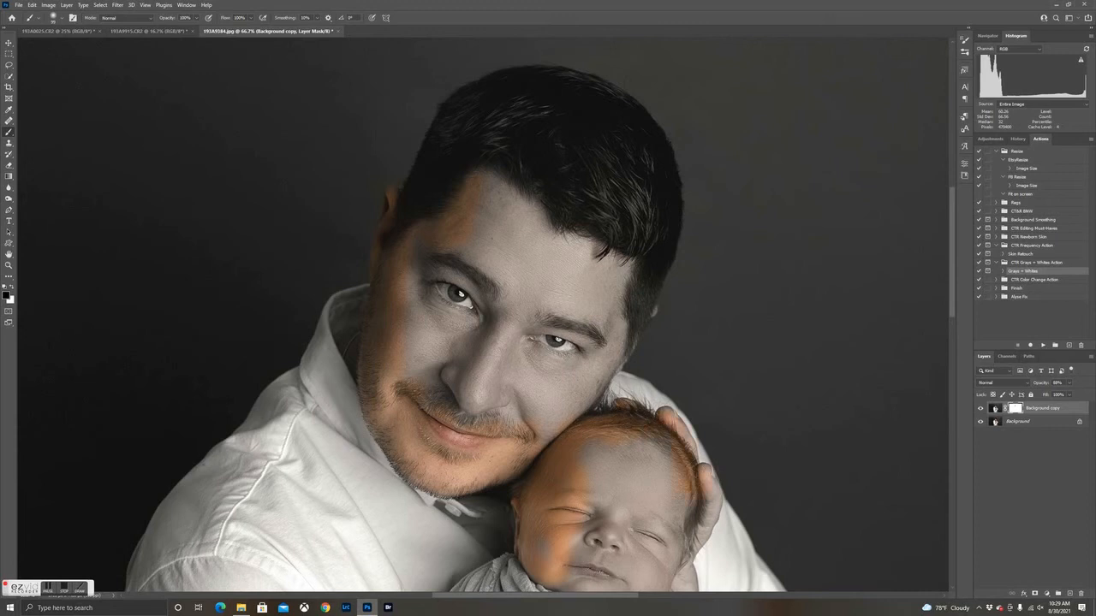
Mask the gray effect off the baby's face, the man's supporting hand and the baby's feet, undoing the last stroke
left_click_drag(699, 542, 672, 233)
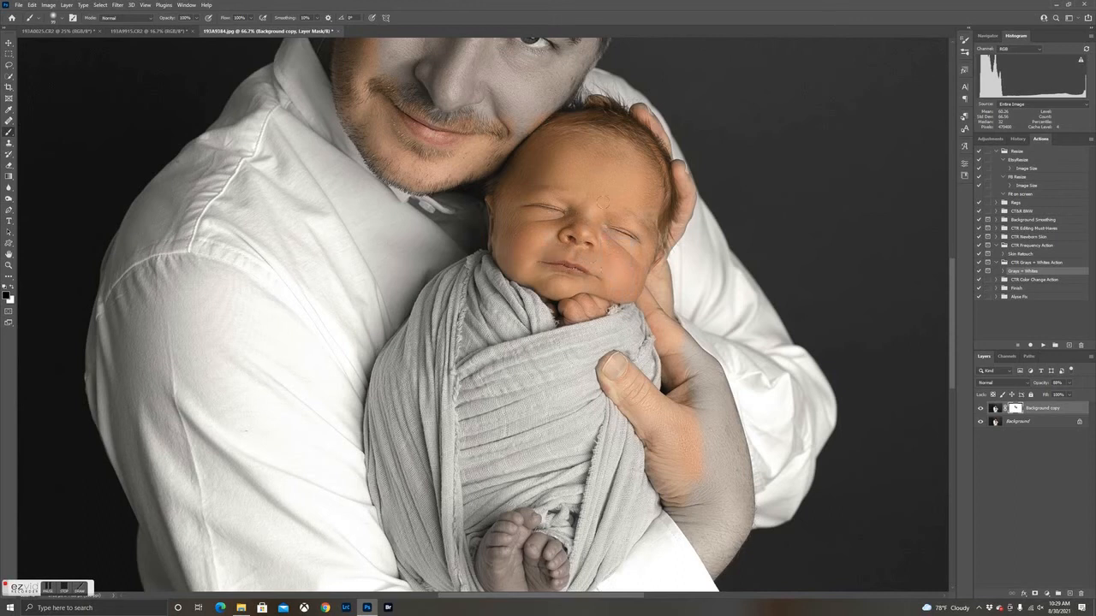
left_click_drag(608, 254, 524, 133)
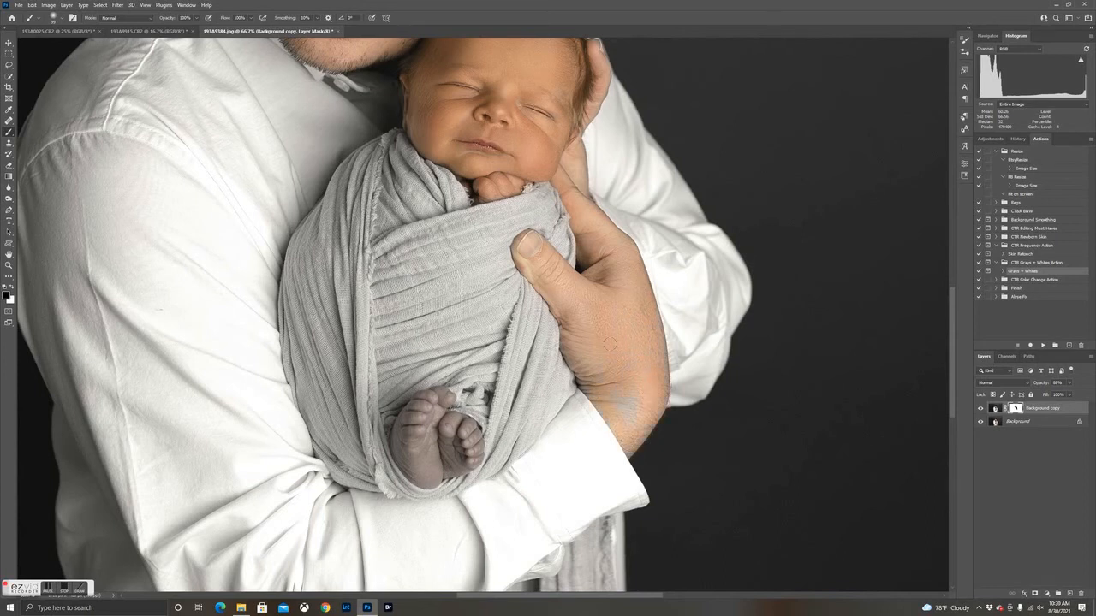
left_click_drag(618, 347, 633, 280)
left_click_drag(453, 329, 459, 334)
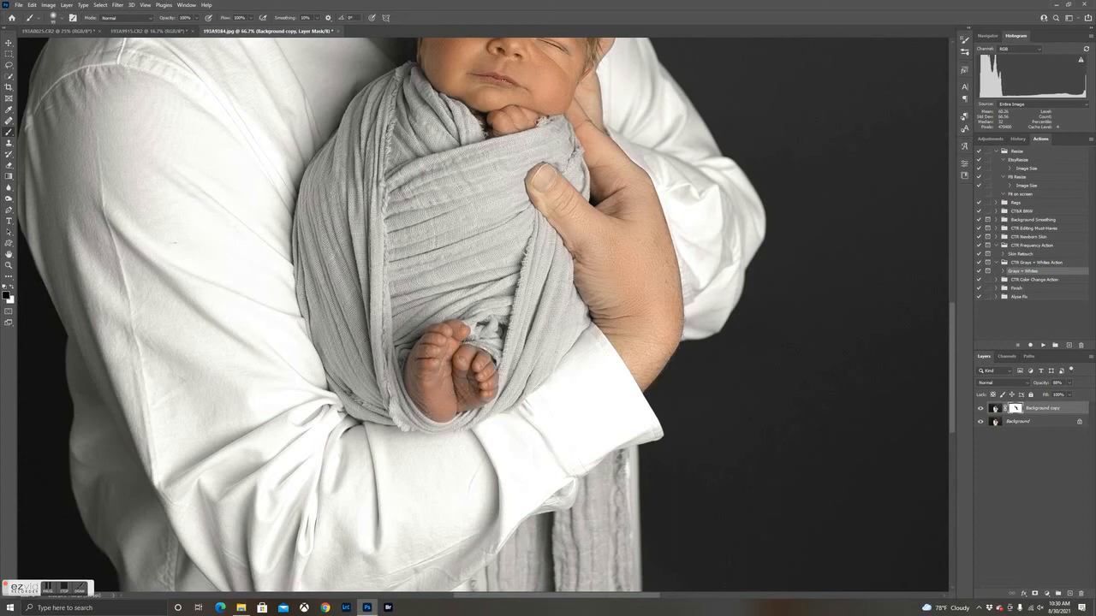
left_click_drag(572, 405, 508, 227)
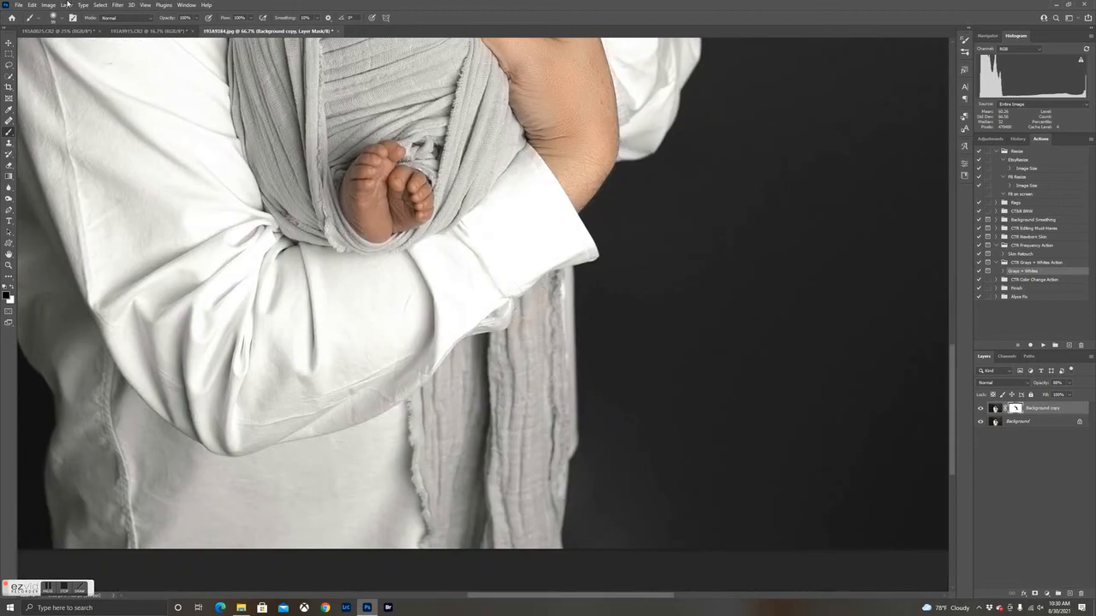
left_click(33, 6)
left_click(41, 14)
Set the brush size to 200 px and mask the gray effect off the rest of the man's face
left_click_drag(489, 196, 502, 309)
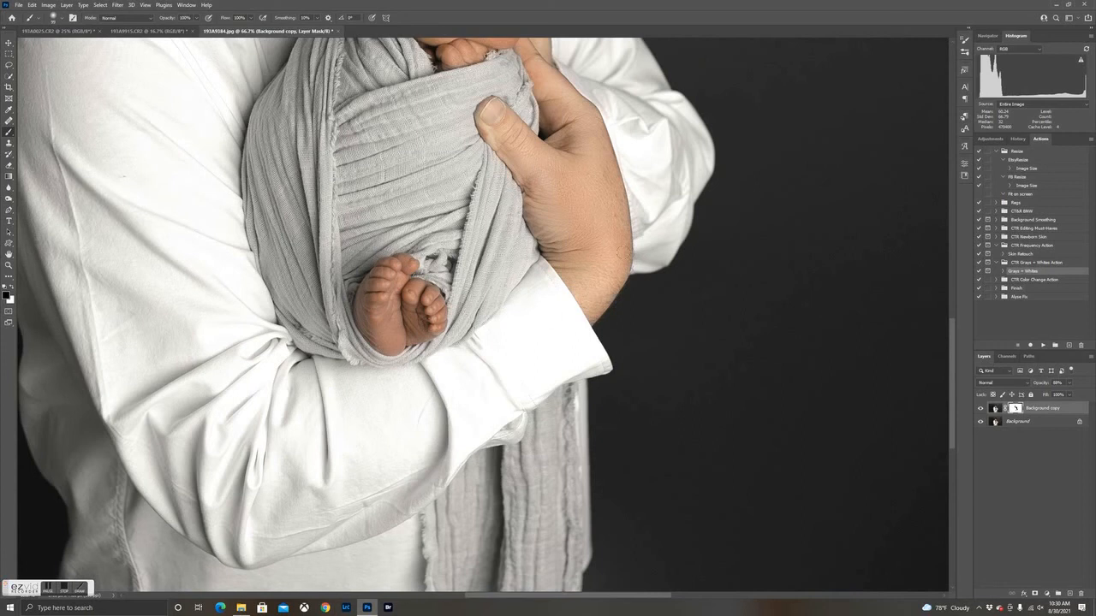
left_click_drag(540, 149, 606, 390)
left_click_drag(490, 97, 526, 417)
left_click(62, 21)
type("200")
key("Return")
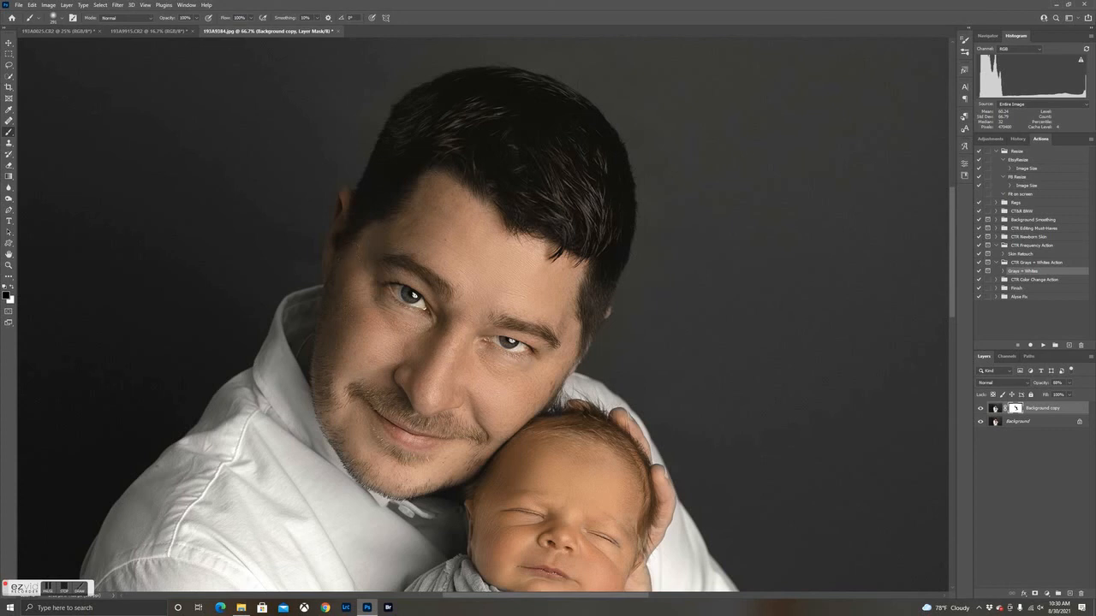
scroll(462, 301, "down", 3)
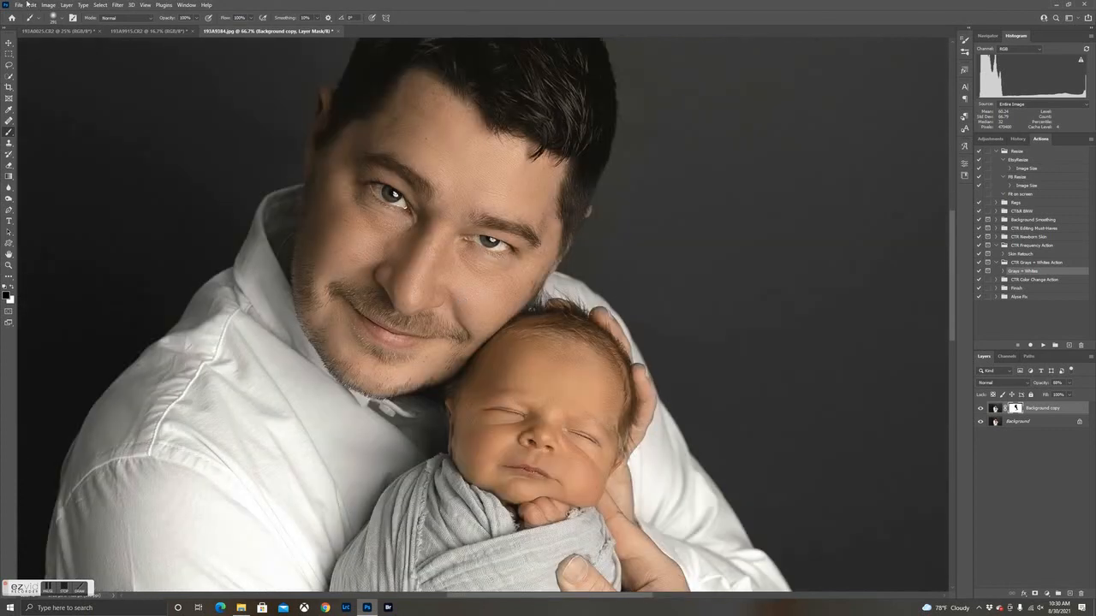
Resize the brush and touch up the mask over the man's hand beside the baby's wrap
key("ctrl+minus")
key("ctrl+minus")
key("ctrl+minus")
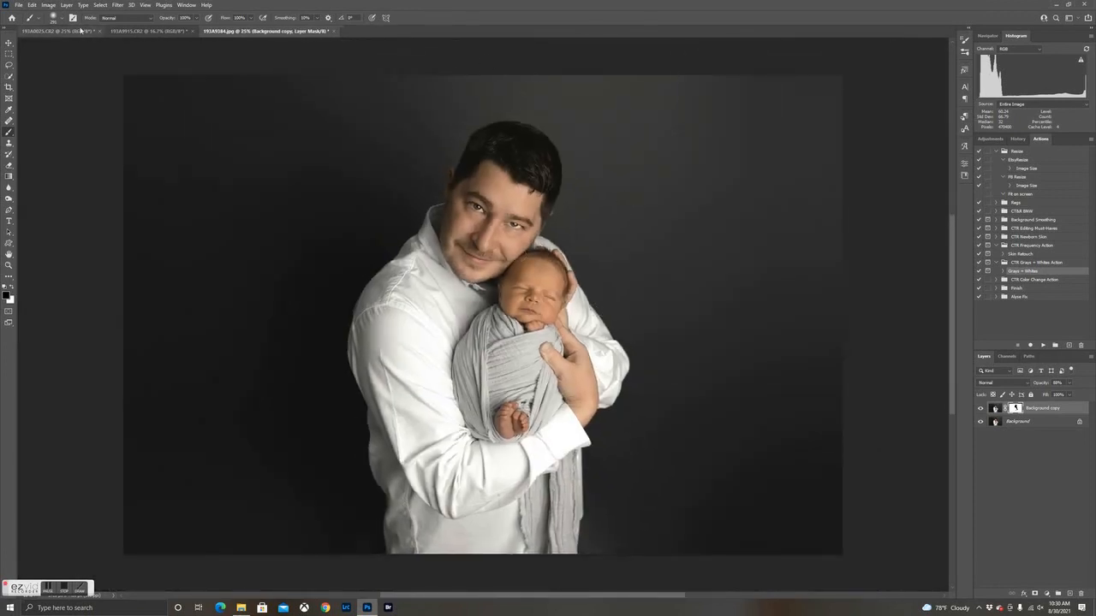
left_click(53, 18)
left_click(77, 47)
left_click_drag(564, 313, 569, 334)
Toggle the Background copy layer's visibility to compare the portrait before and after the gray correction
left_click(981, 408)
left_click(981, 409)
left_click(980, 408)
left_click(981, 408)
left_click(980, 409)
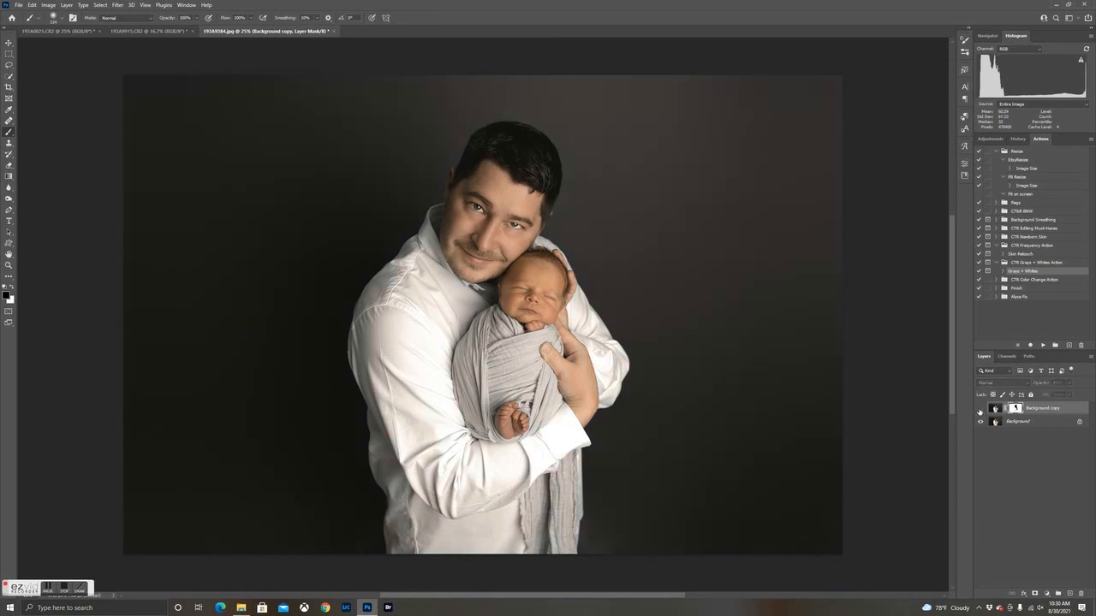
left_click(981, 409)
Merge the visible layers into a single background layer
right_click(1040, 422)
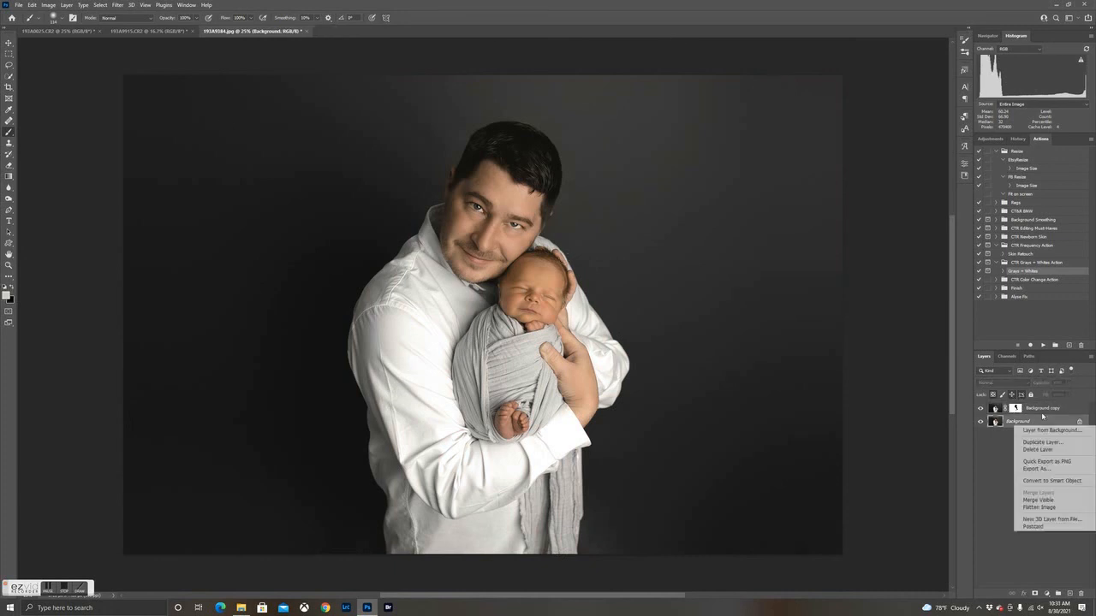
left_click(1049, 500)
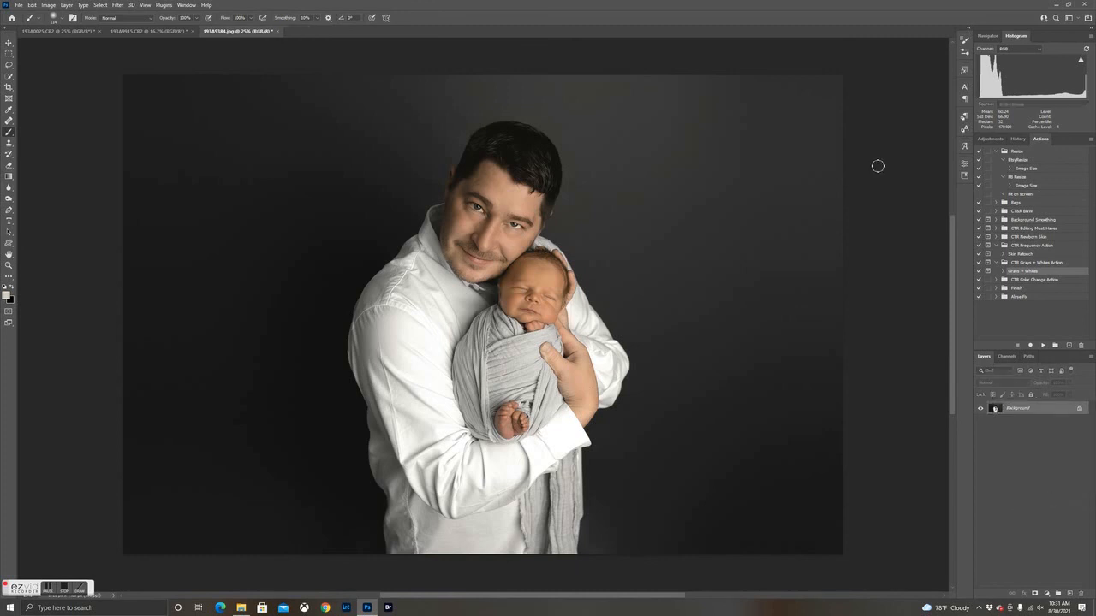